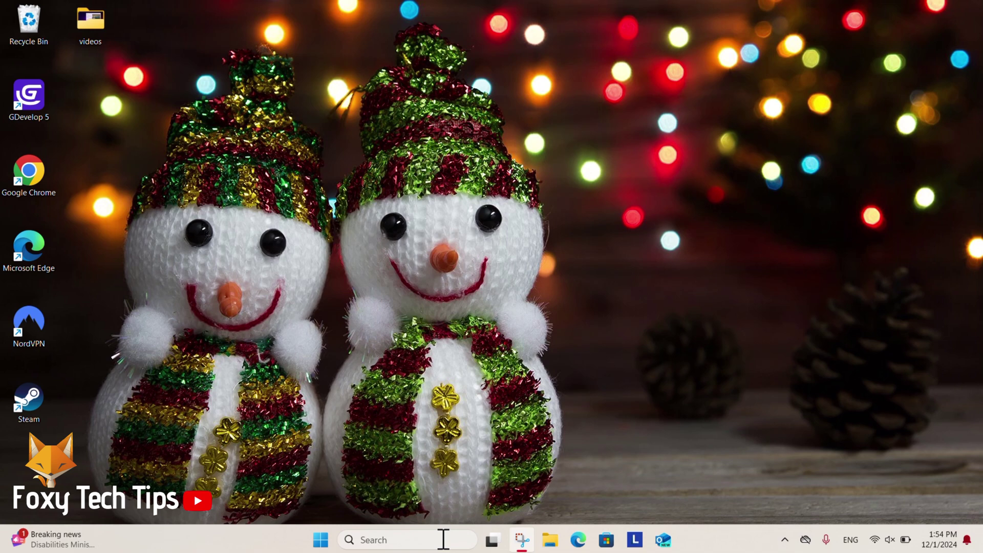
# Step: Search the computer for 'settings' so the Settings app appears as best match
pyautogui.click(444, 540)
pyautogui.click(443, 540)
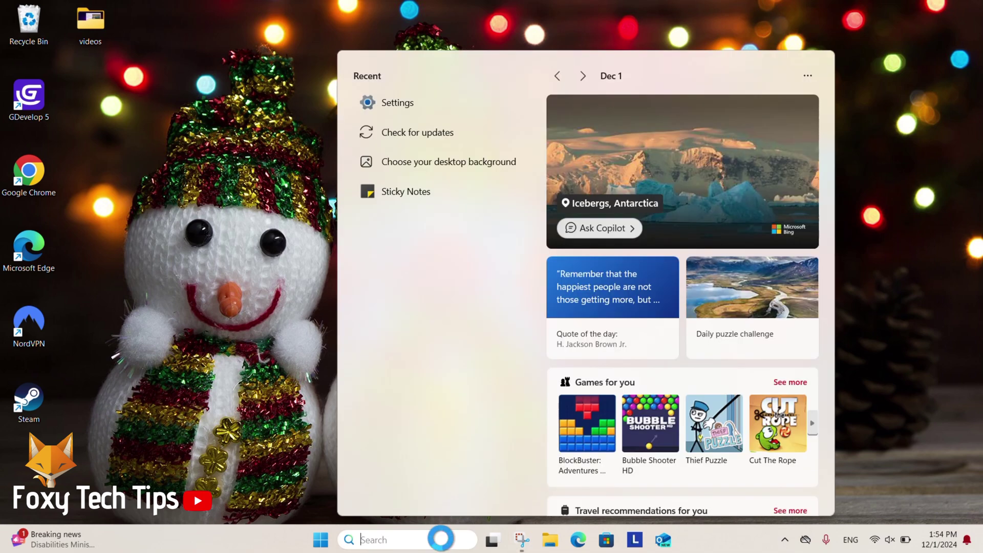
pyautogui.write('settings')
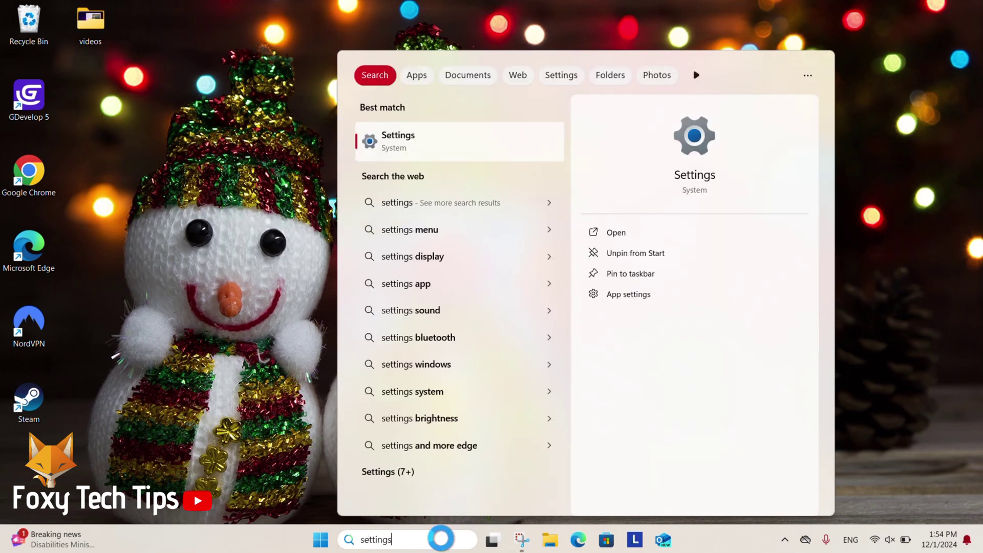
# Step: Launch the Settings app and go to the Personalization page
pyautogui.click(409, 140)
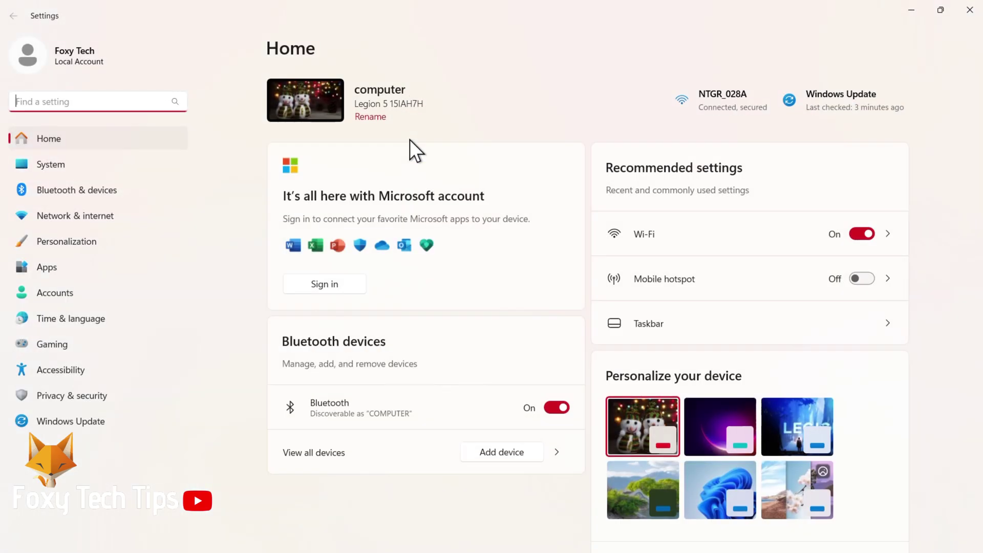
pyautogui.click(52, 242)
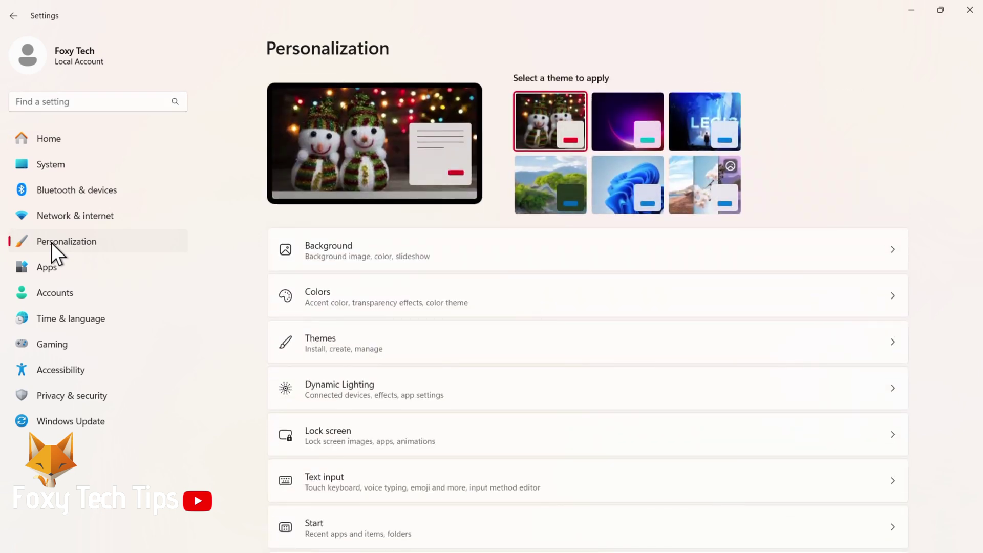
pyautogui.click(374, 384)
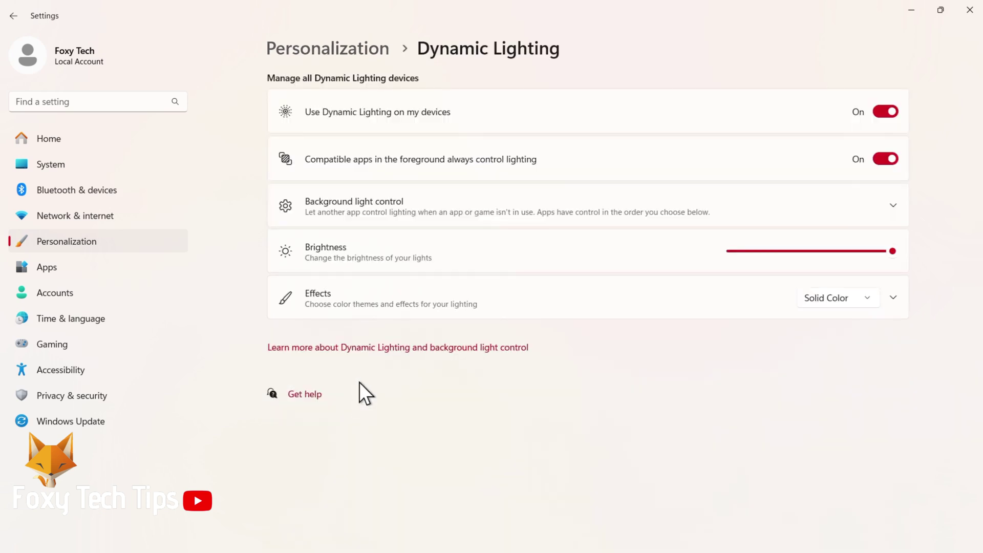